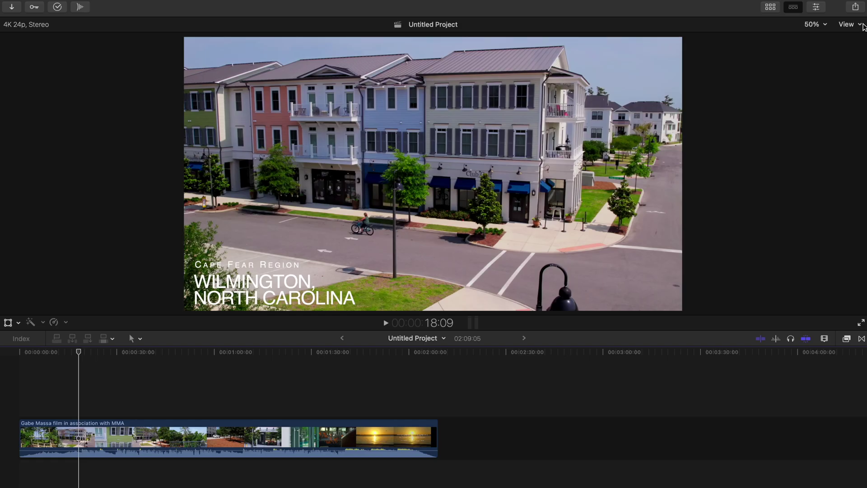
- Set the YouTube & Facebook export resolution to 3840 x 2160
click(856, 7)
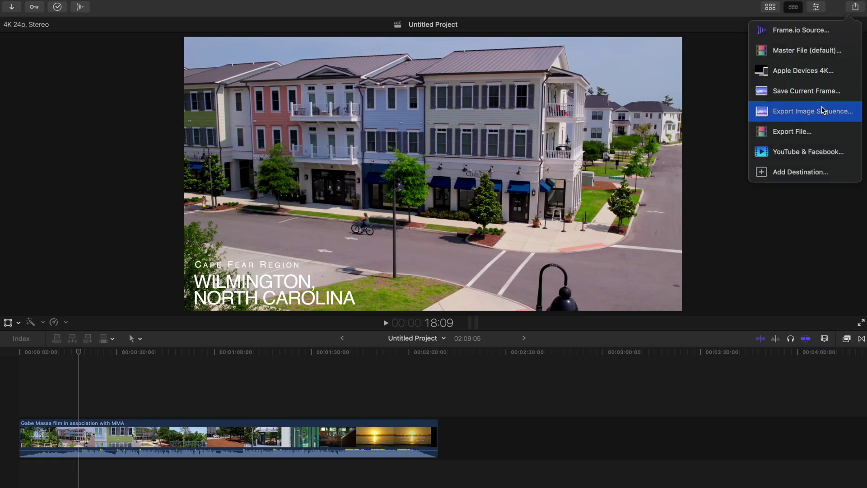
click(822, 152)
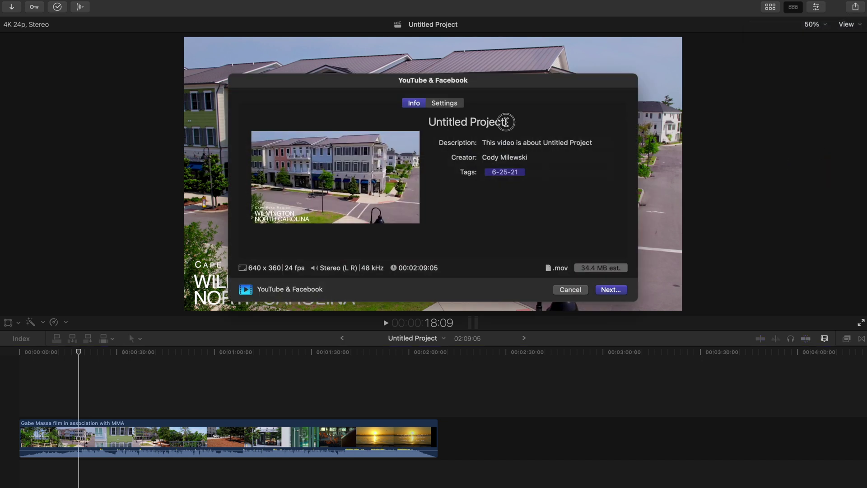
click(446, 103)
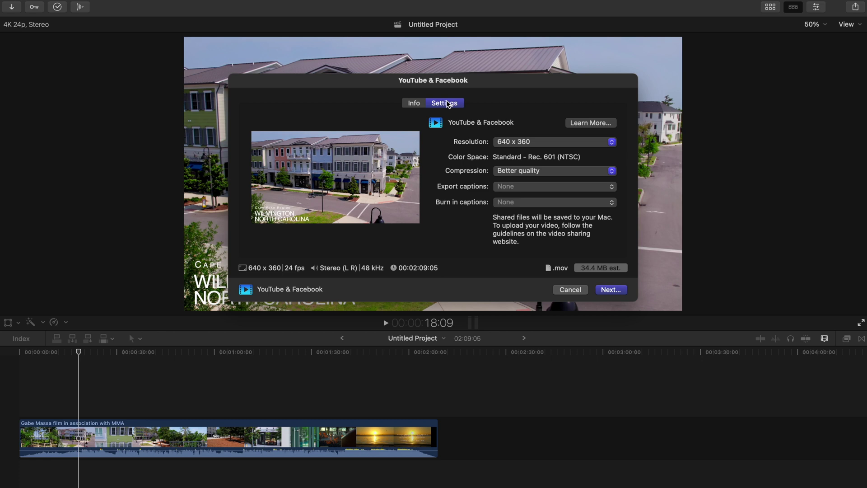
click(542, 142)
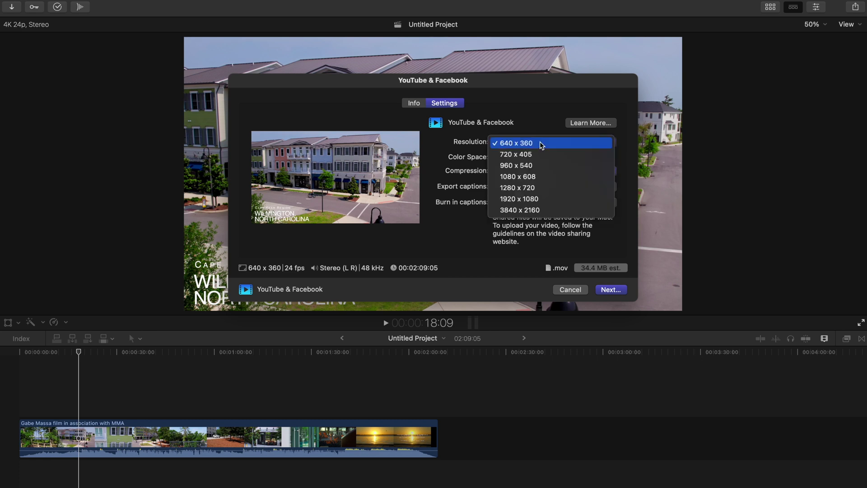
click(552, 210)
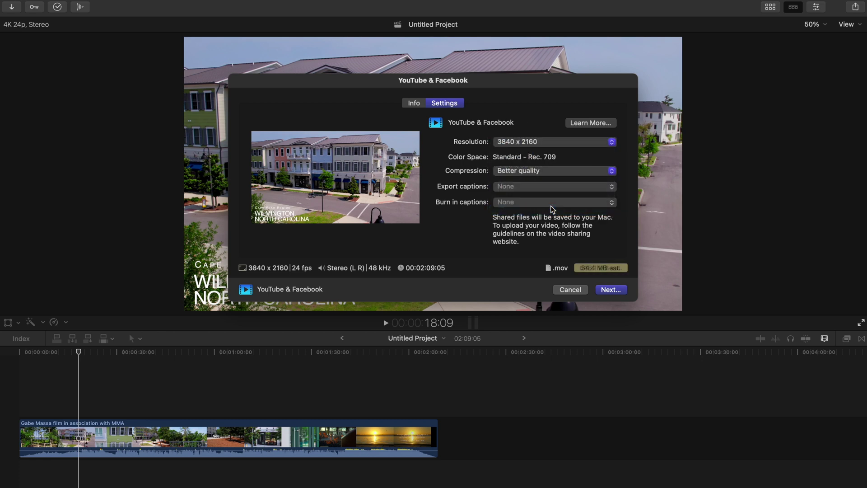
- Try Faster encode compression, then return it to Better quality
click(533, 172)
click(533, 183)
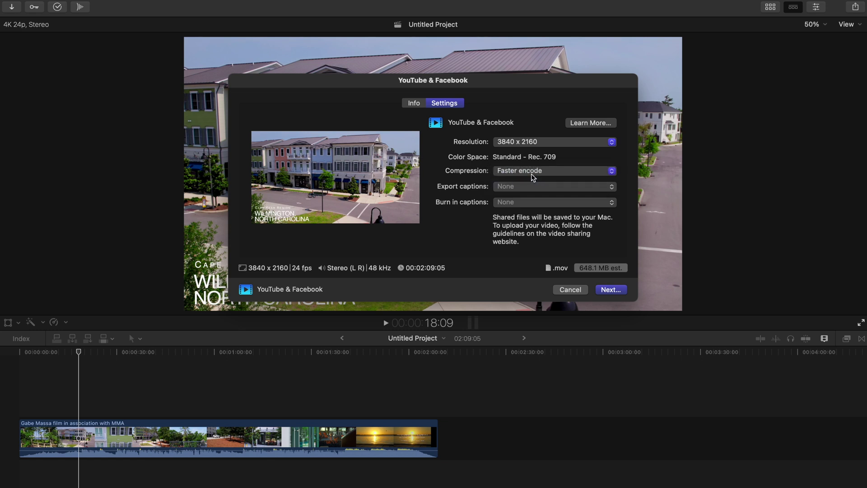
click(531, 172)
click(530, 164)
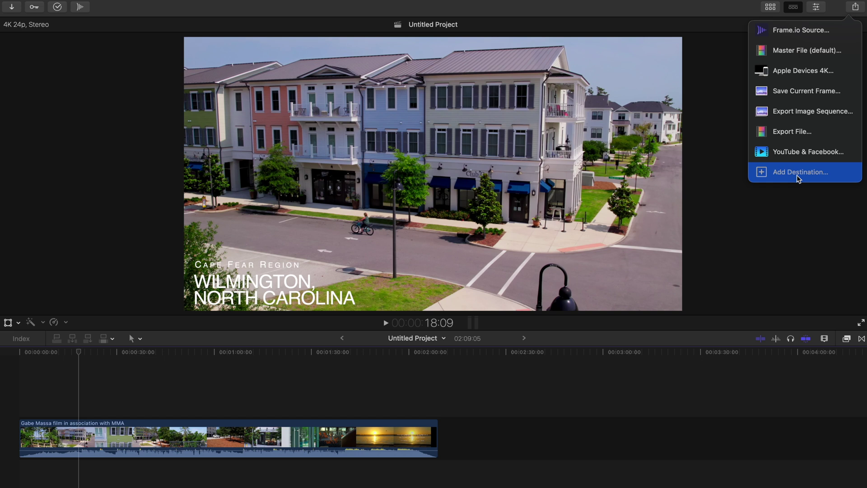
- Add YouTube & Facebook to the share destinations in preferences, then reopen its export settings
click(809, 172)
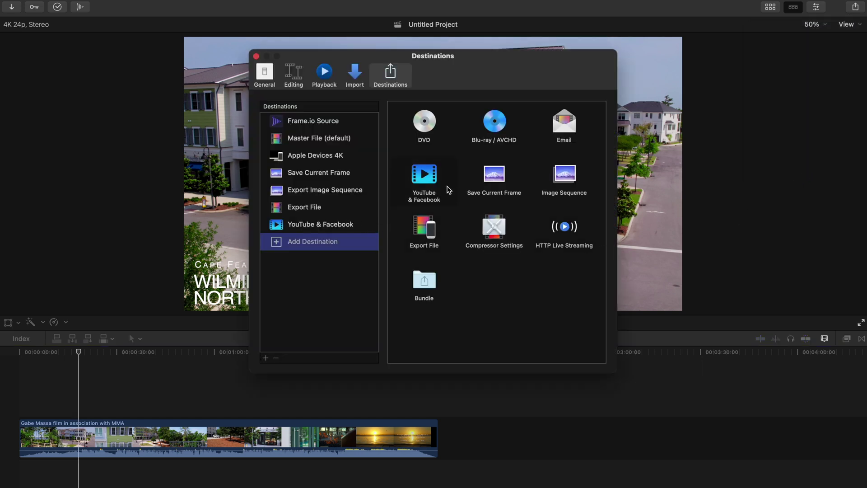
drag(431, 186, 336, 236)
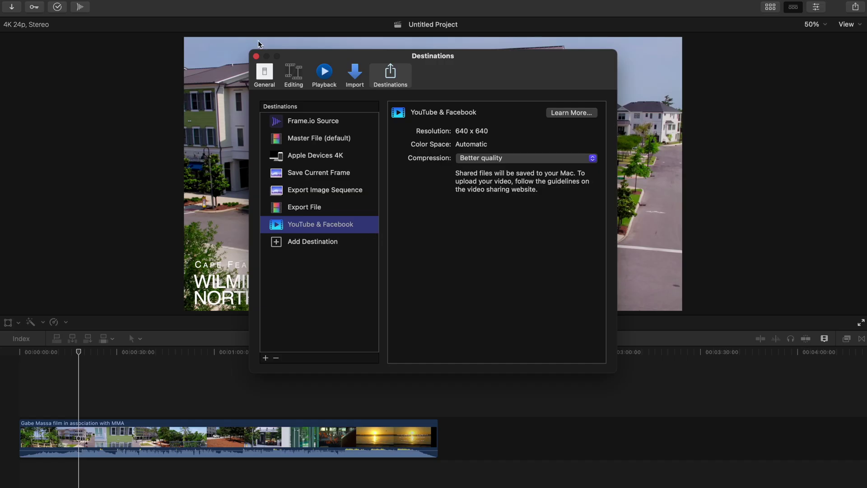
click(257, 56)
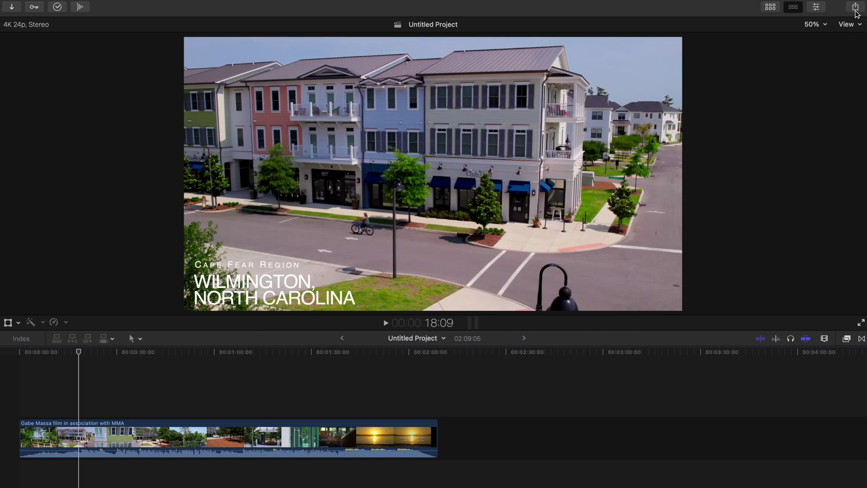
click(857, 8)
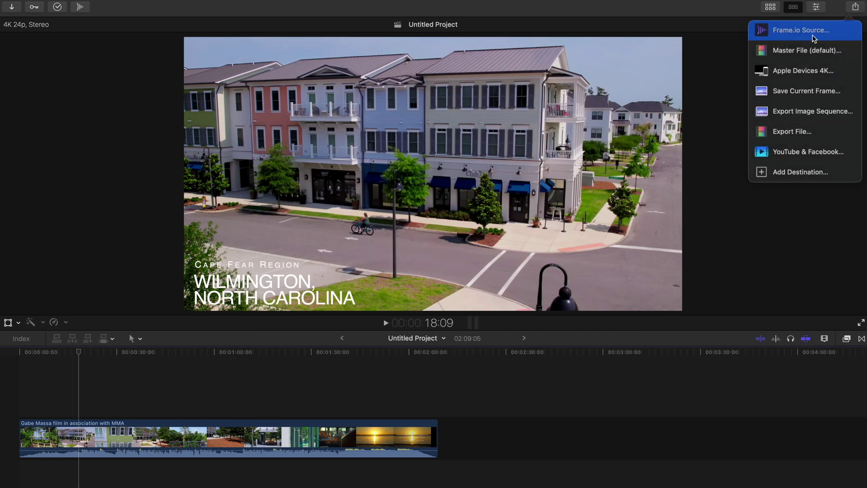
click(825, 152)
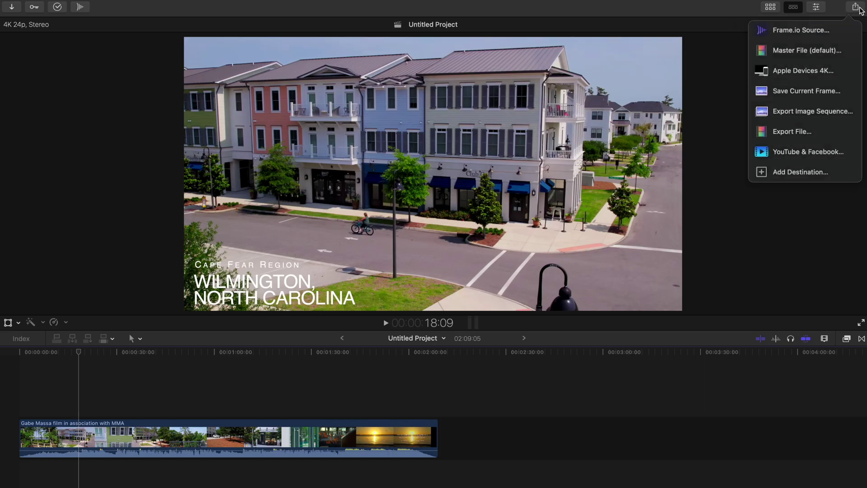
- Open the Master File export settings, keeping Video and Audio as the format
click(804, 54)
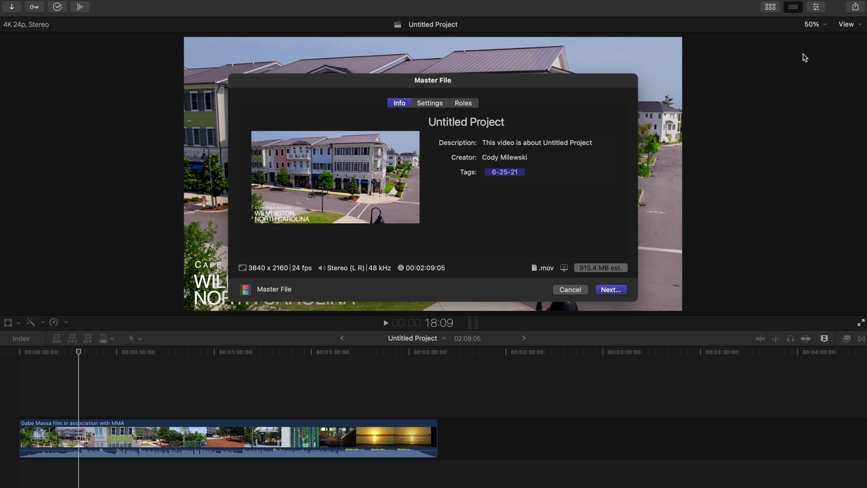
click(430, 104)
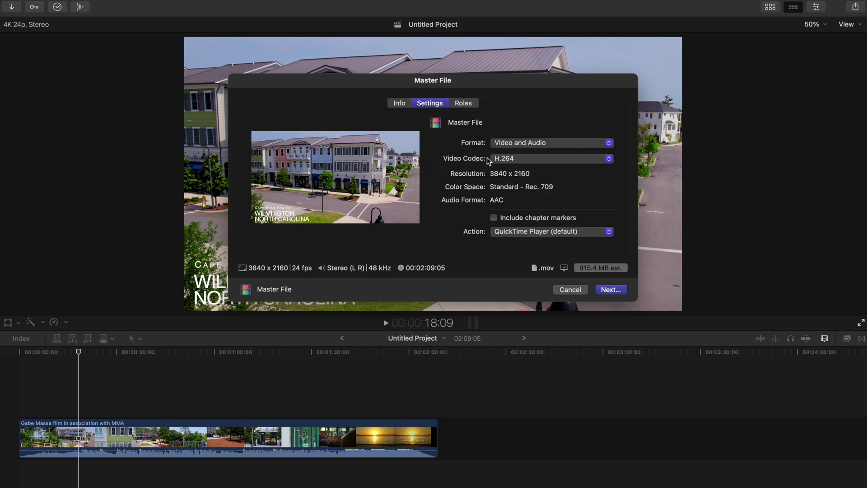
click(541, 144)
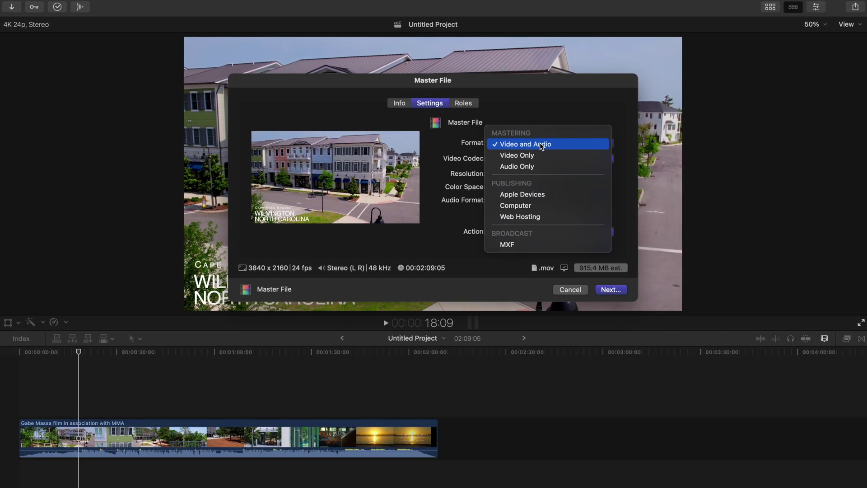
click(540, 144)
- Compare the Computer, Video and Audio and Web Hosting formats, keeping 3840 x 2160 resolution
click(550, 206)
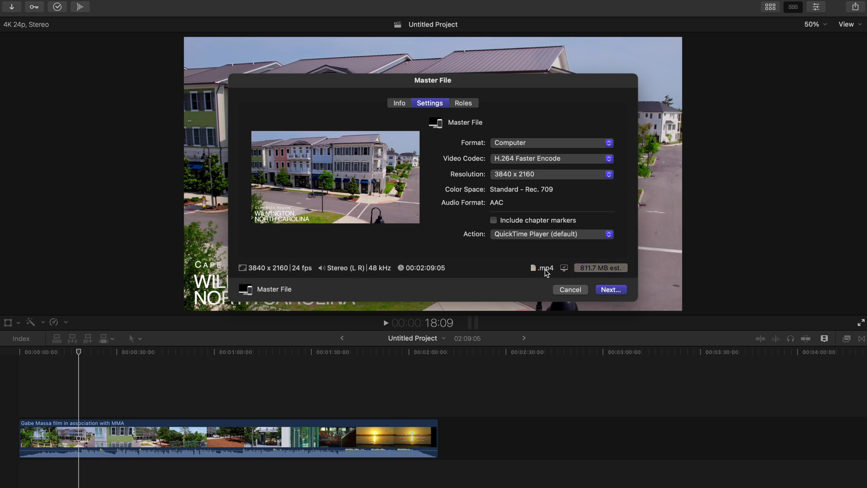
click(545, 144)
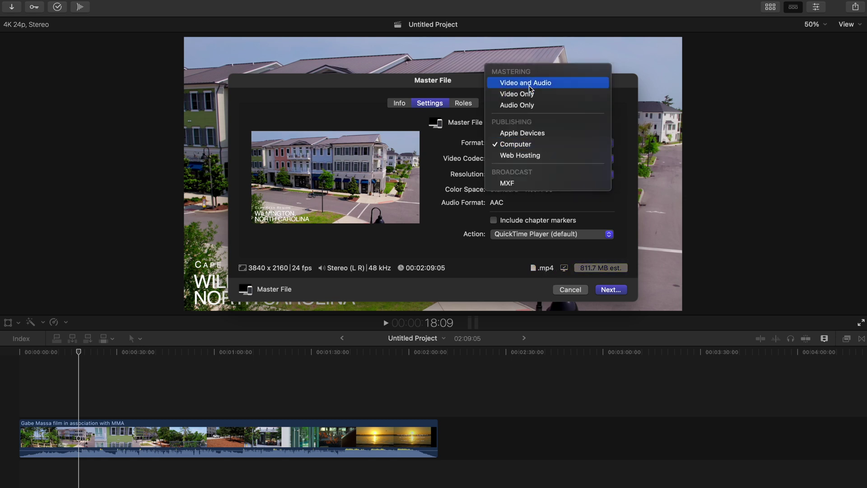
click(546, 82)
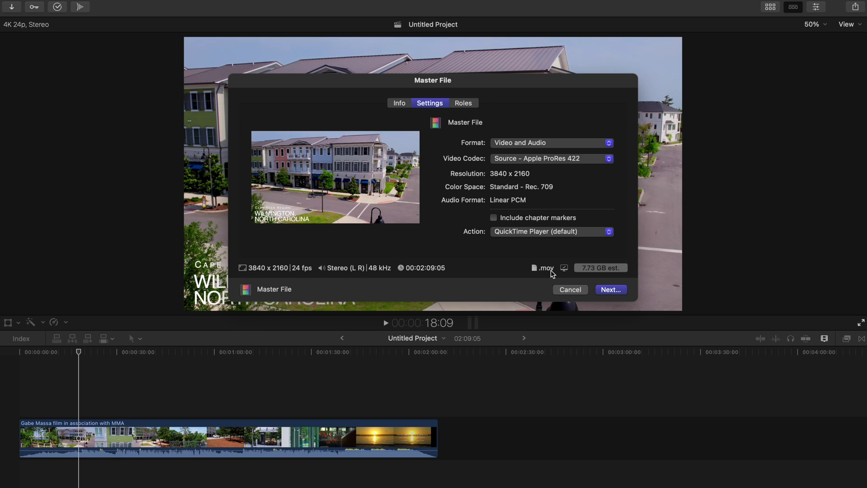
click(528, 143)
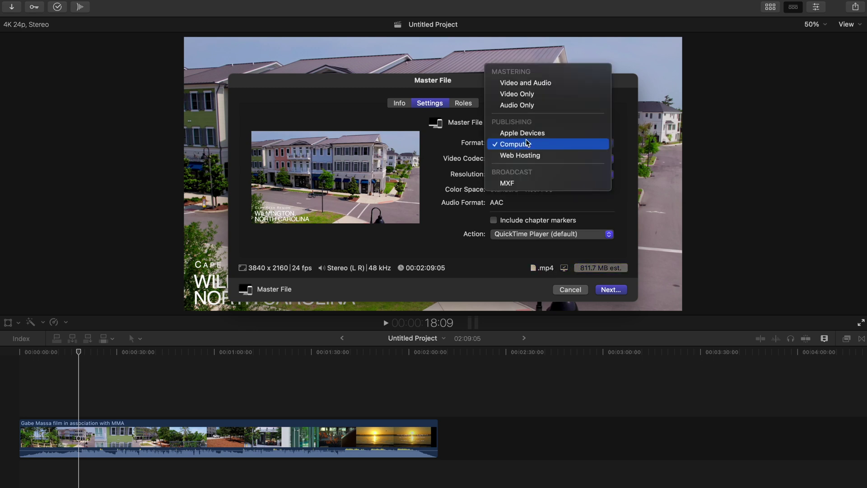
click(527, 156)
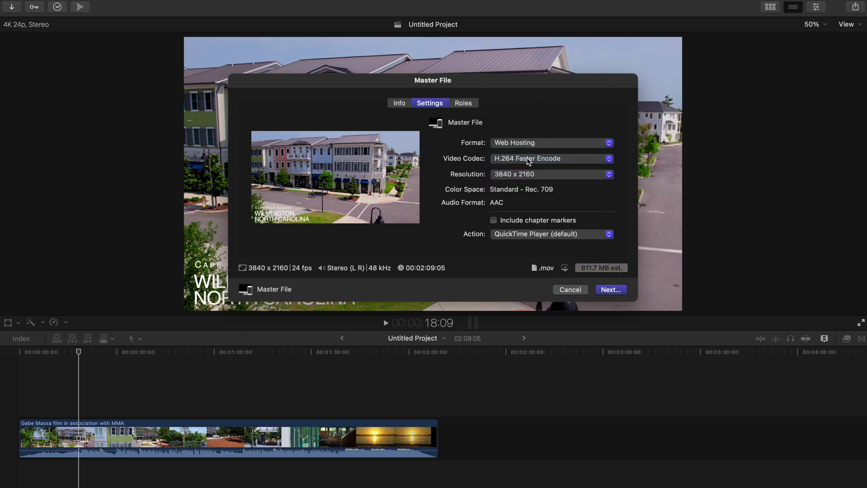
click(528, 175)
click(529, 180)
- Try Video Only, then settle on Video and Audio with the H.264 codec
click(545, 163)
click(520, 142)
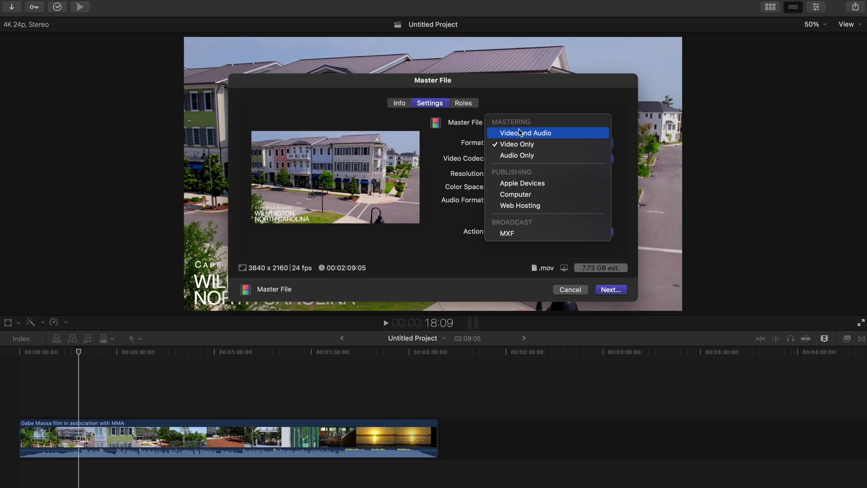
click(520, 133)
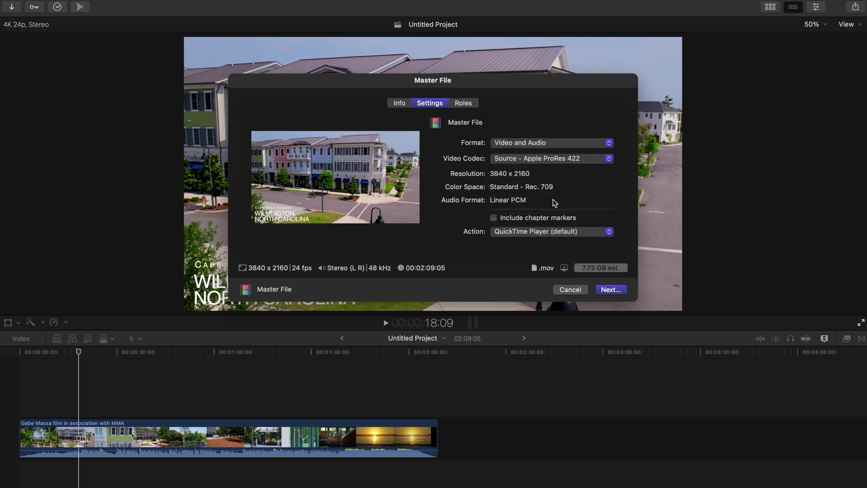
click(551, 158)
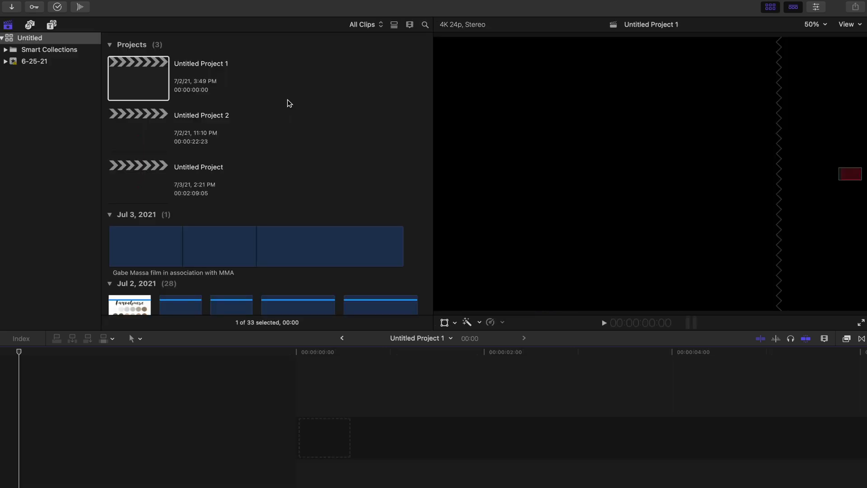
- Inspect the project's 4K 3840x2160 24p video format settings
key(super+4)
click(845, 54)
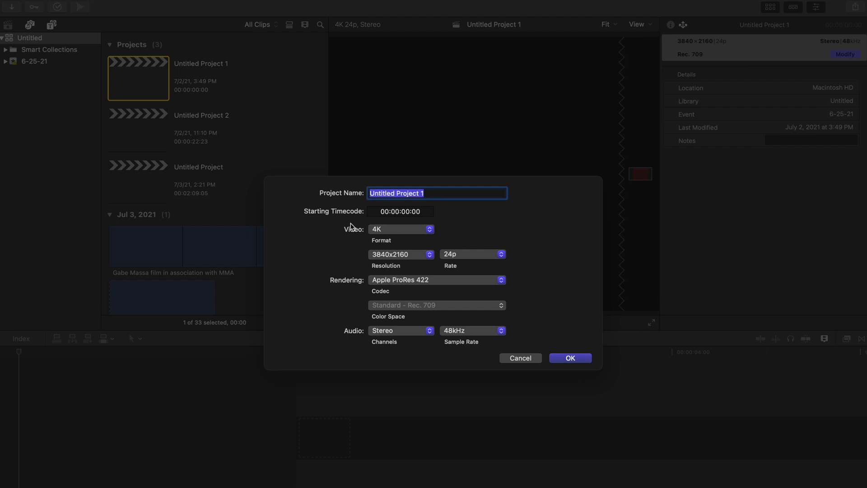
click(384, 229)
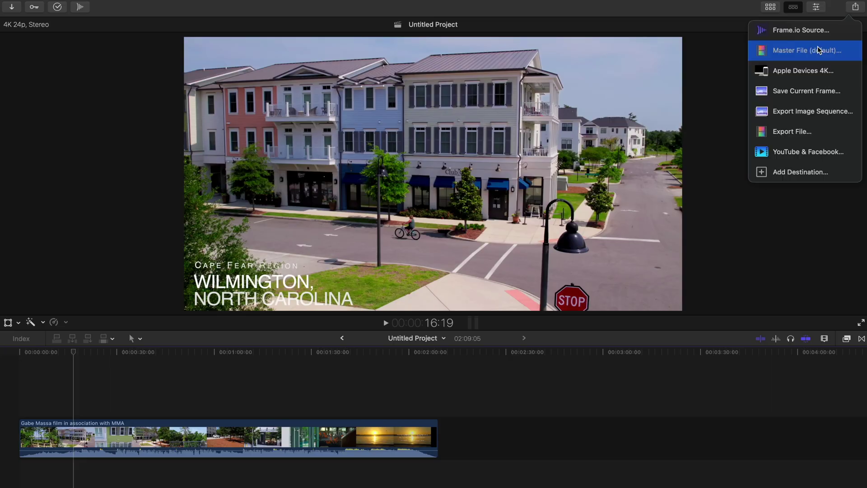
- Set the Master File video codec to H.264 at 3840 x 2160 and continue with Next
click(820, 50)
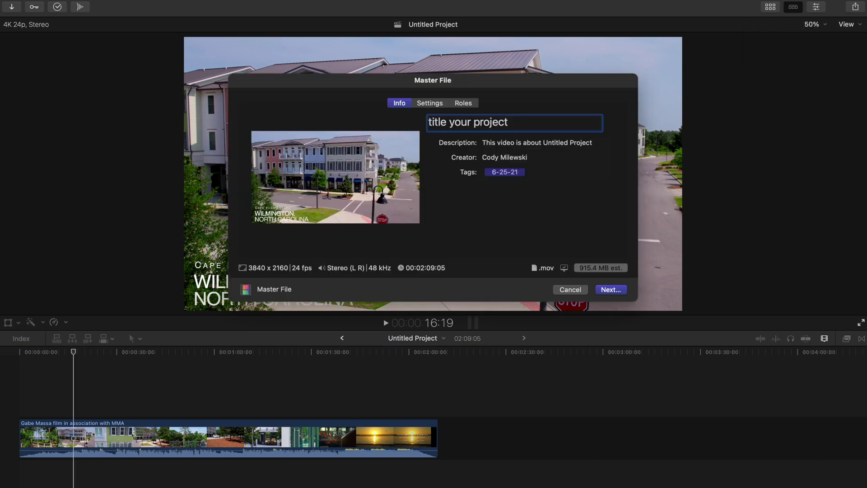
click(430, 103)
click(517, 159)
click(515, 182)
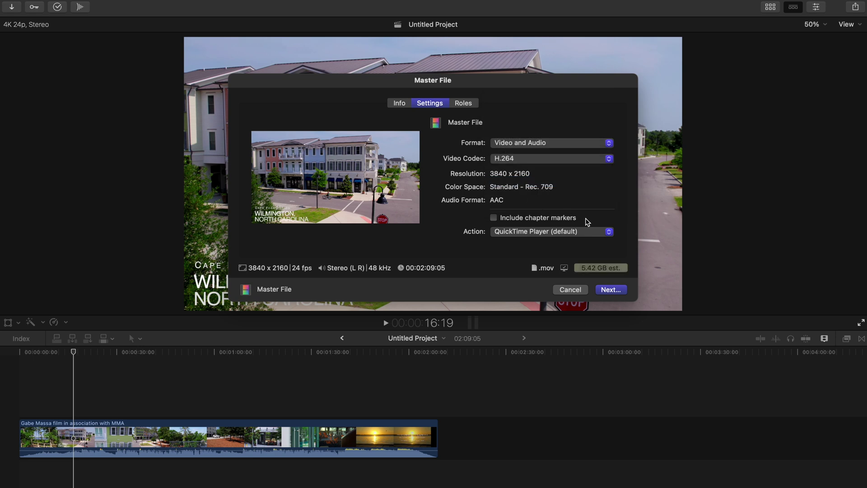
click(611, 289)
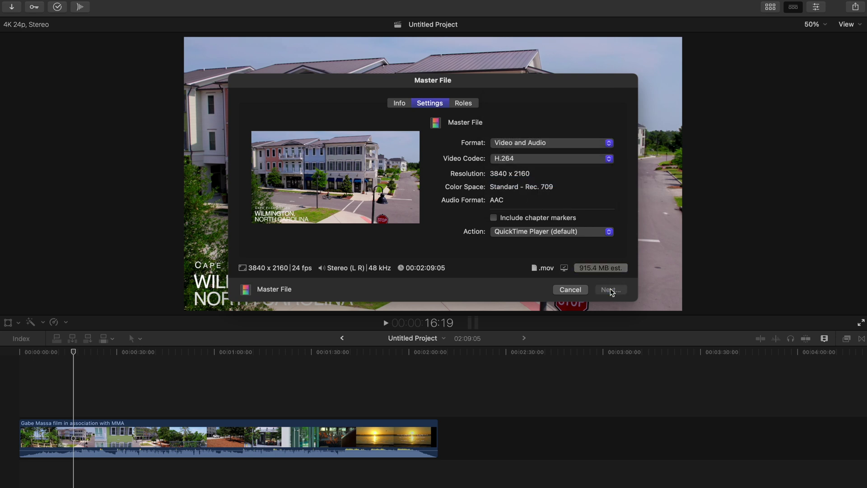